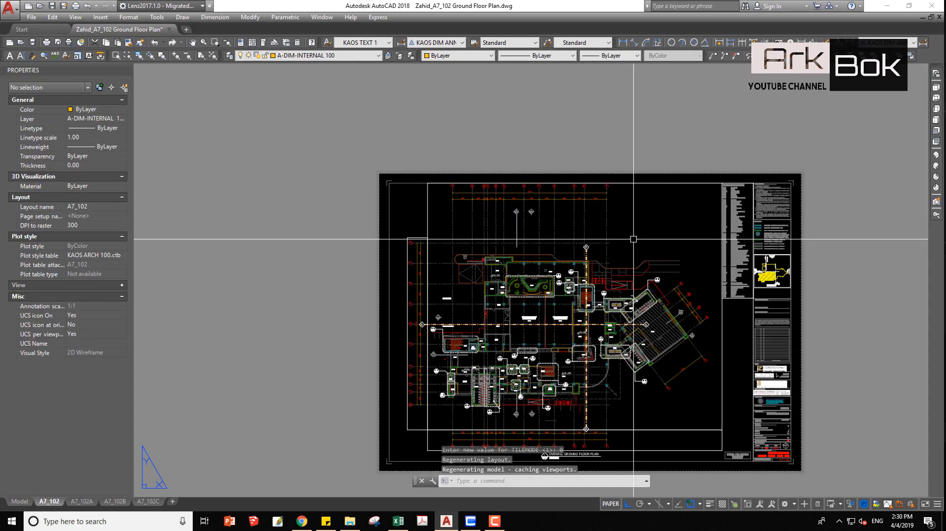
- Switch to model space and select the ground floor plan's external reference to inspect its properties
left_click(19, 502)
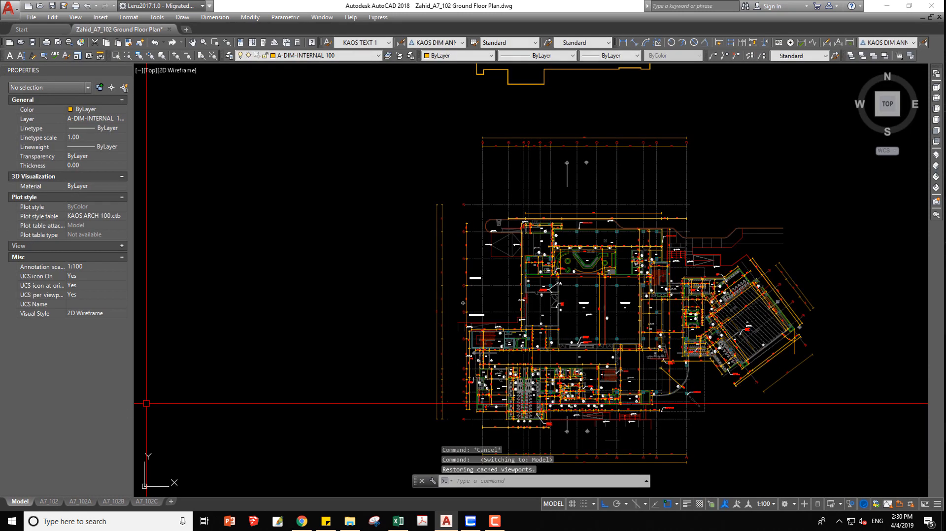
middle_click_drag(584, 299, 431, 258)
scroll(465, 258, "up", 3)
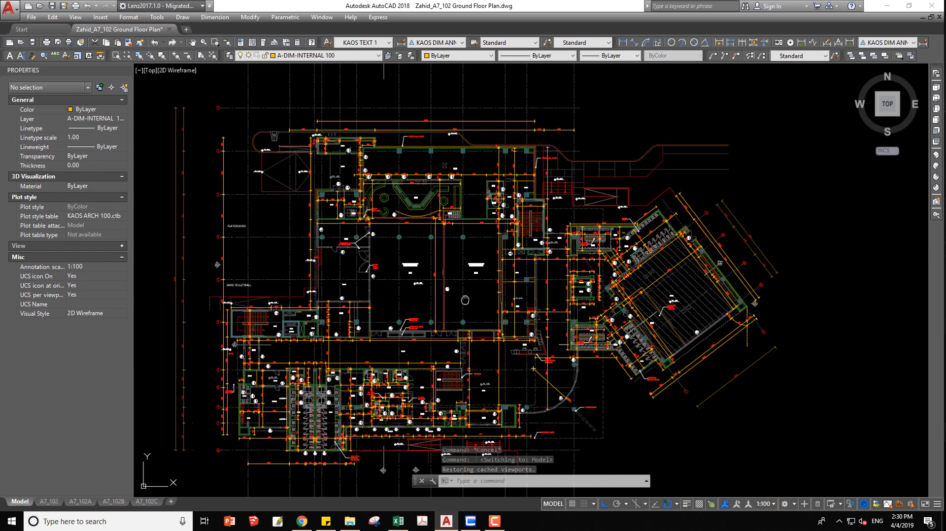
left_click(309, 205)
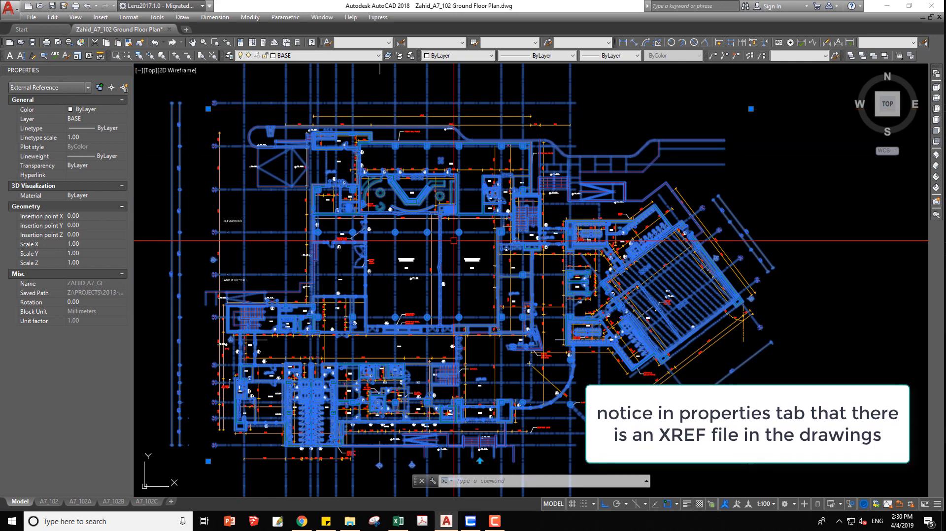
scroll(453, 241, "up", 2)
scroll(440, 258, "up", 2)
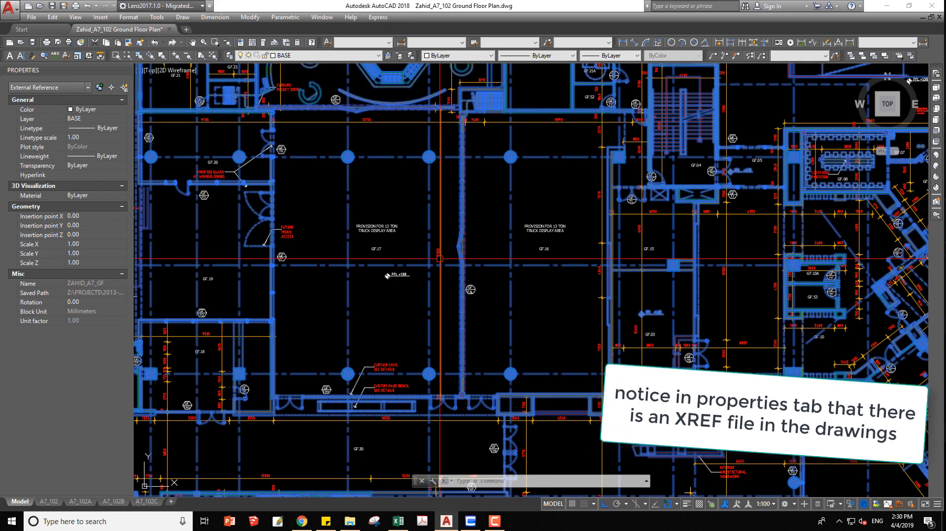
scroll(440, 259, "down", 4)
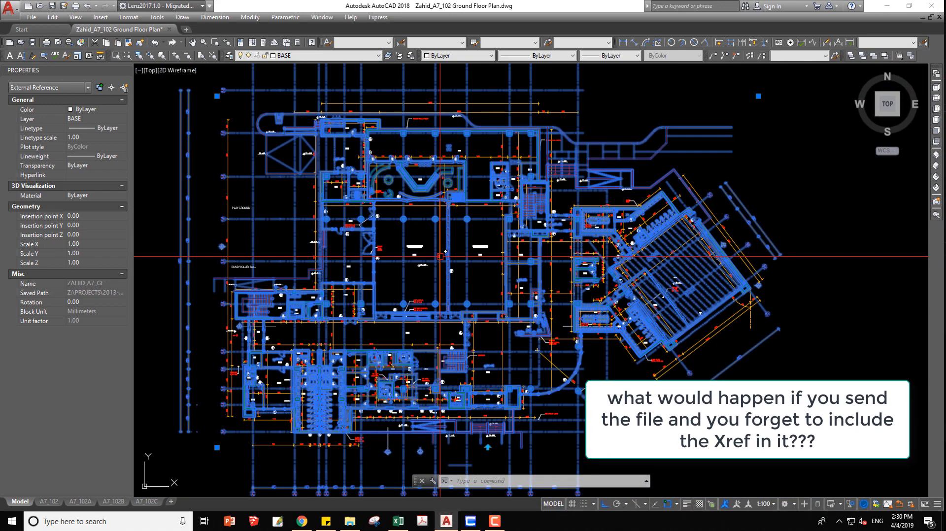
- Erase the ground floor plan's external reference, then undo the erasure
key("Escape")
left_click(429, 229)
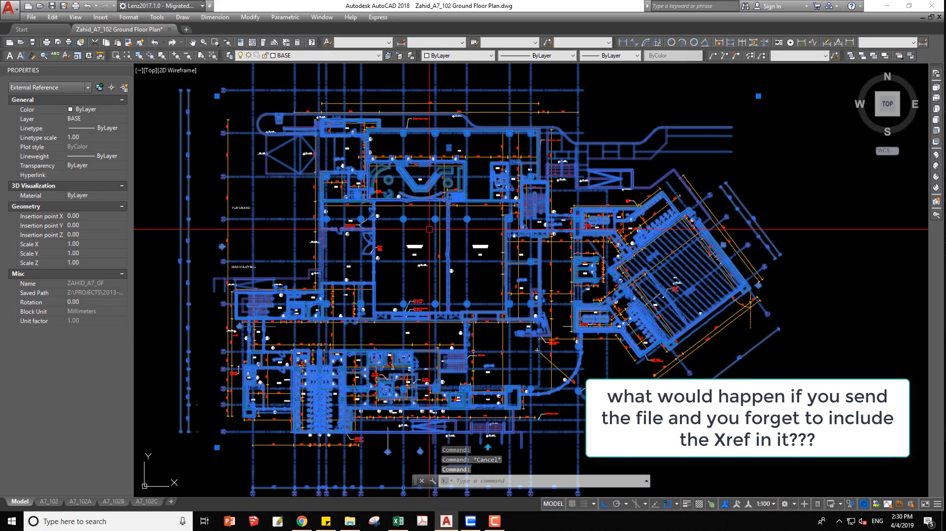
type("e")
key("Return")
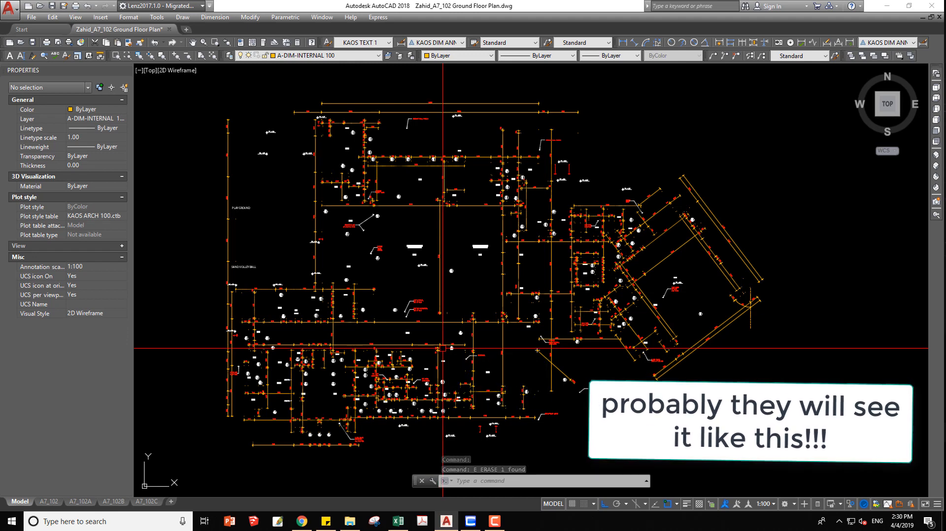
key("ctrl+z")
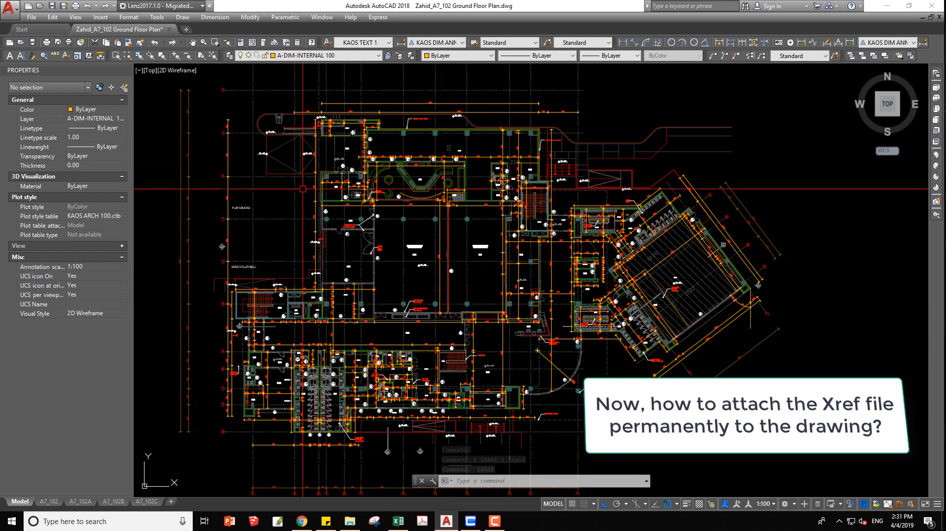
- Open the list of external references attached to the drawing
left_click(293, 218)
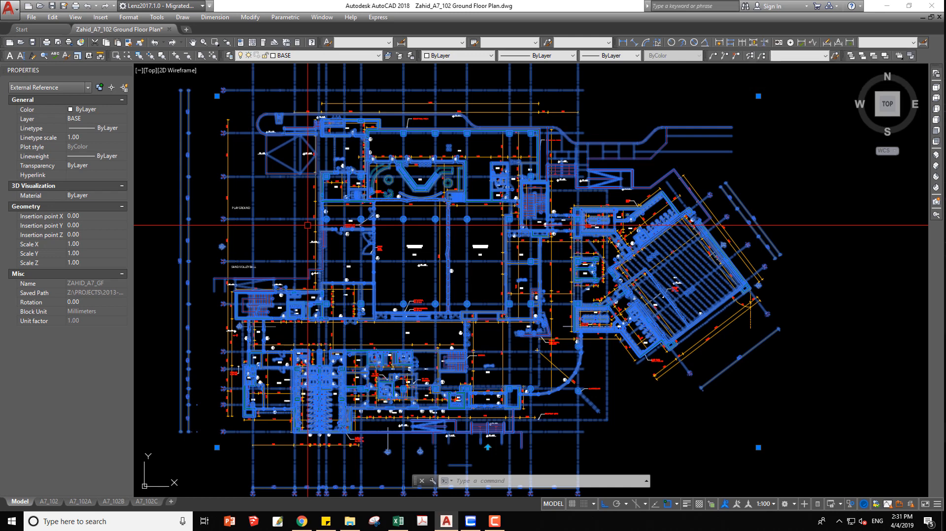
type("Er")
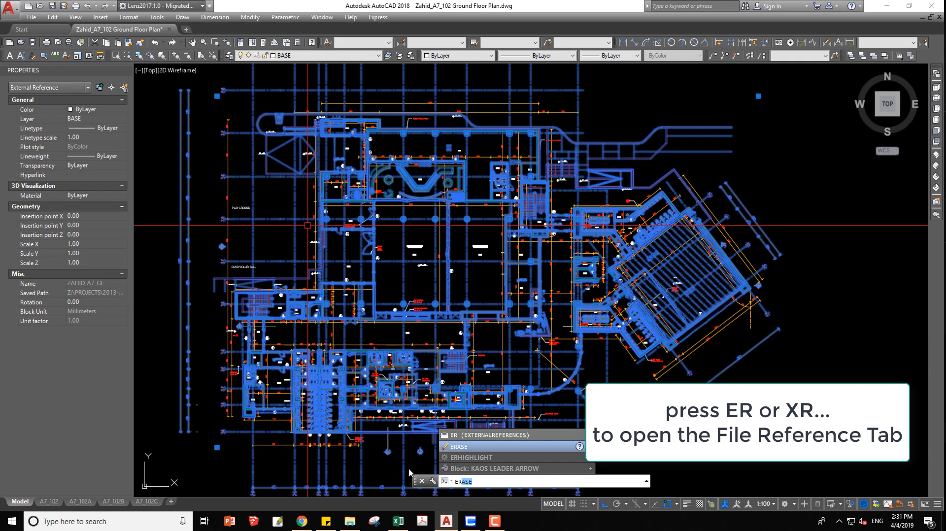
key("Return")
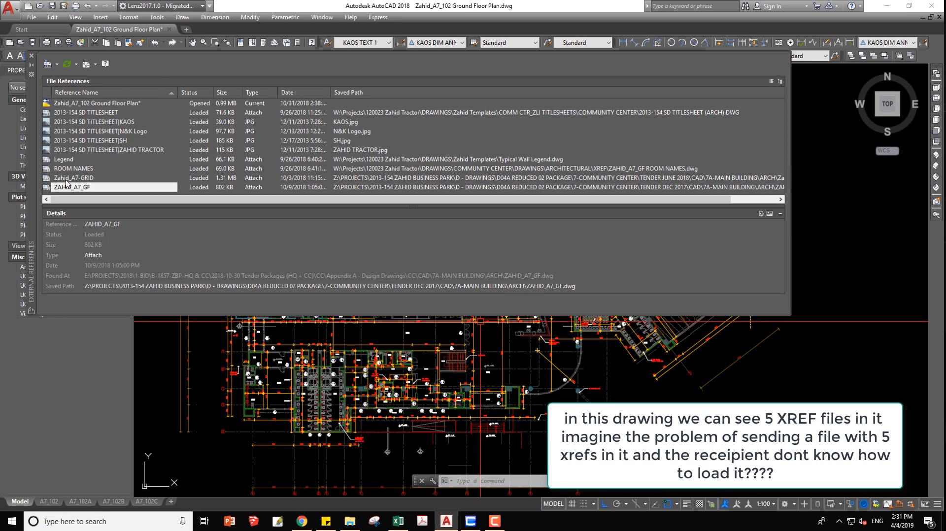
- Examine the details of the Legend, Zahid_A7-GRID, ZAHID_A7_GF and 2013-154 SD TITLESHEET references
left_click(56, 161)
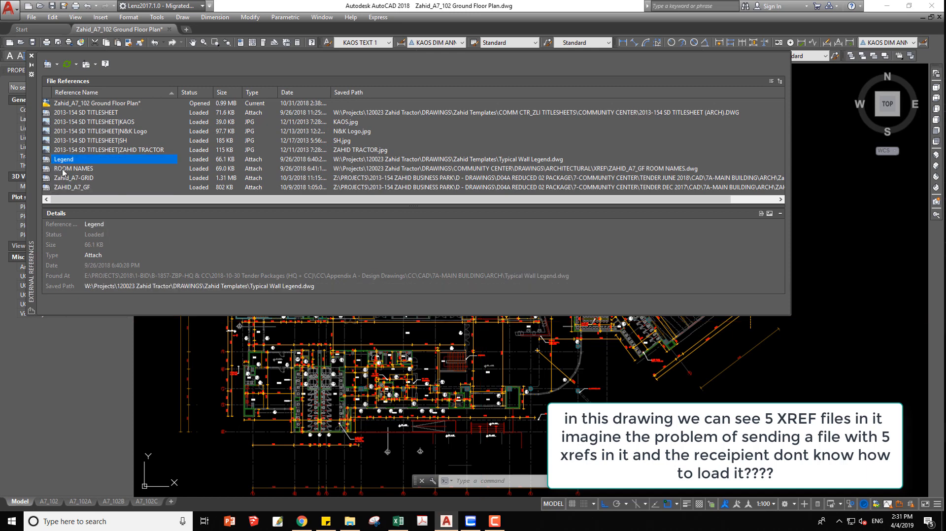
left_click(68, 178)
left_click(70, 187)
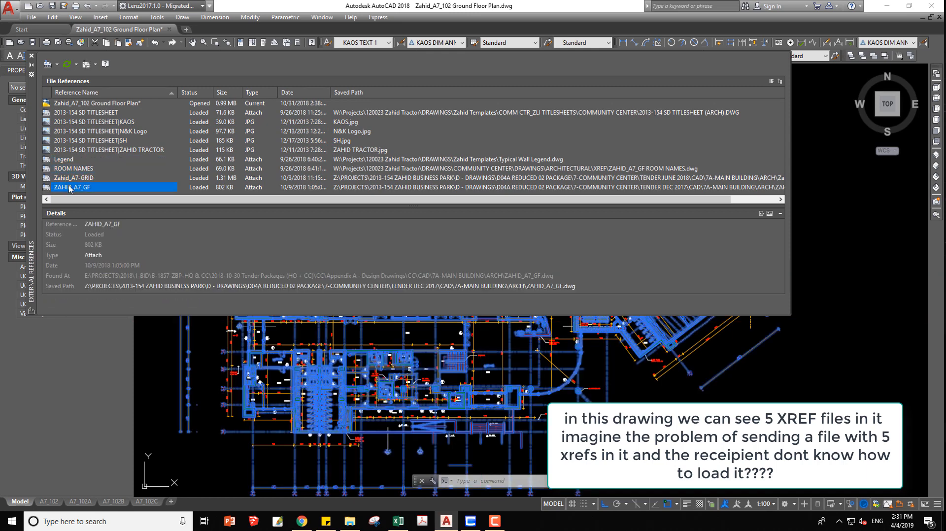
left_click(67, 160)
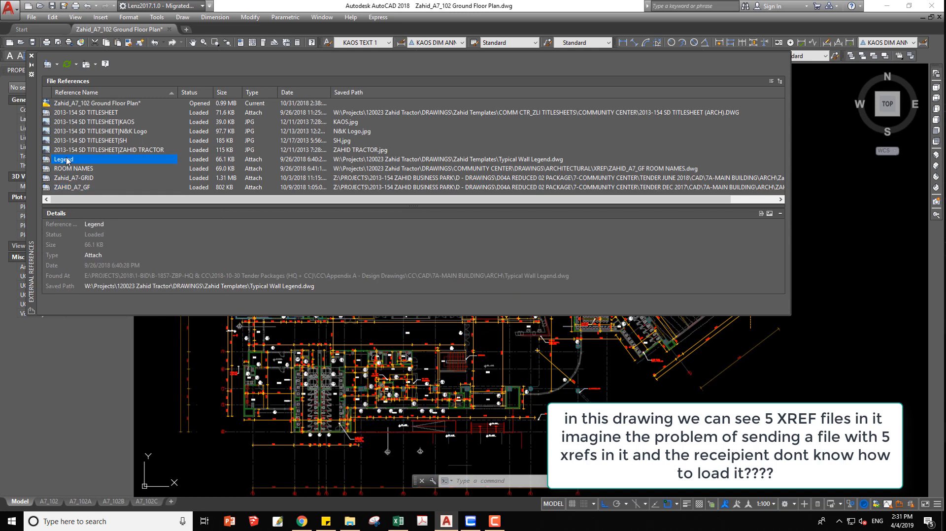
left_click(65, 113)
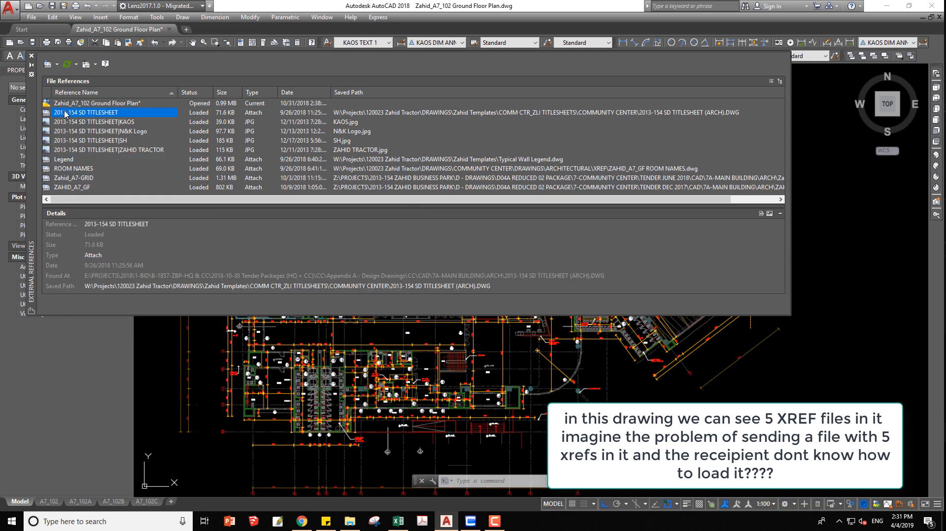
left_click(65, 161)
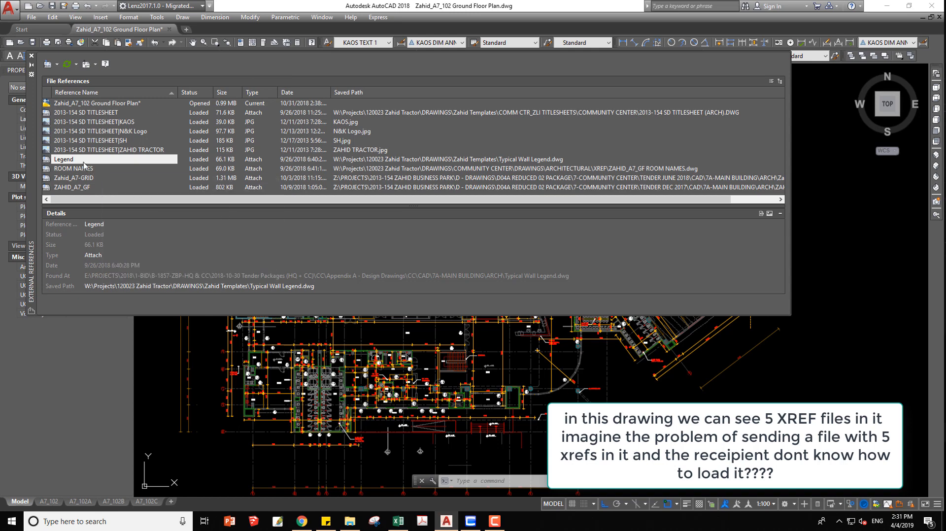
- Bind the 2013-154 SD TITLESHEET reference to the drawing using the Bind type
left_click(85, 114)
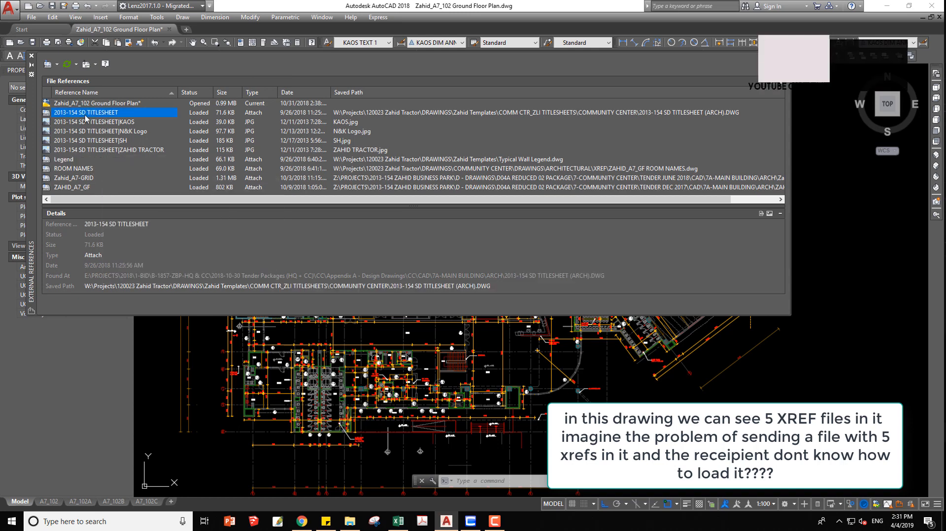
right_click(84, 114)
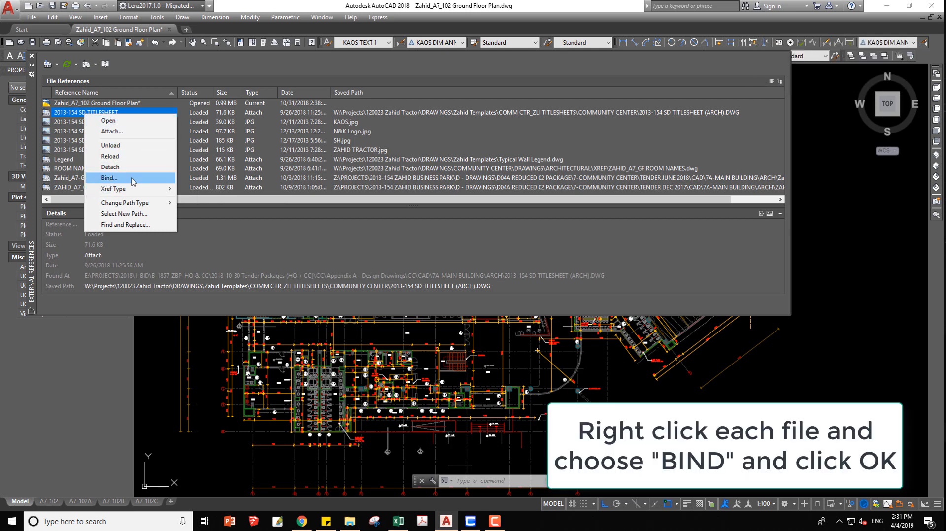
left_click(106, 180)
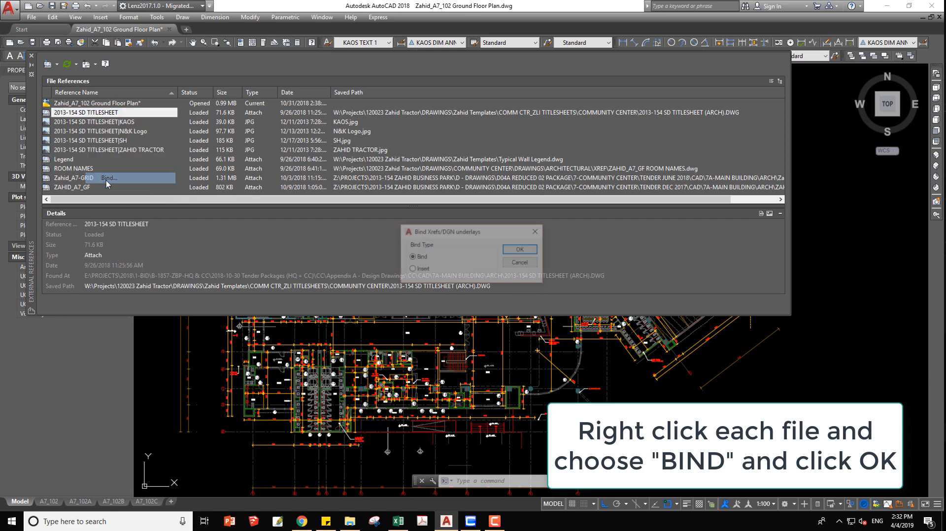
left_click(522, 249)
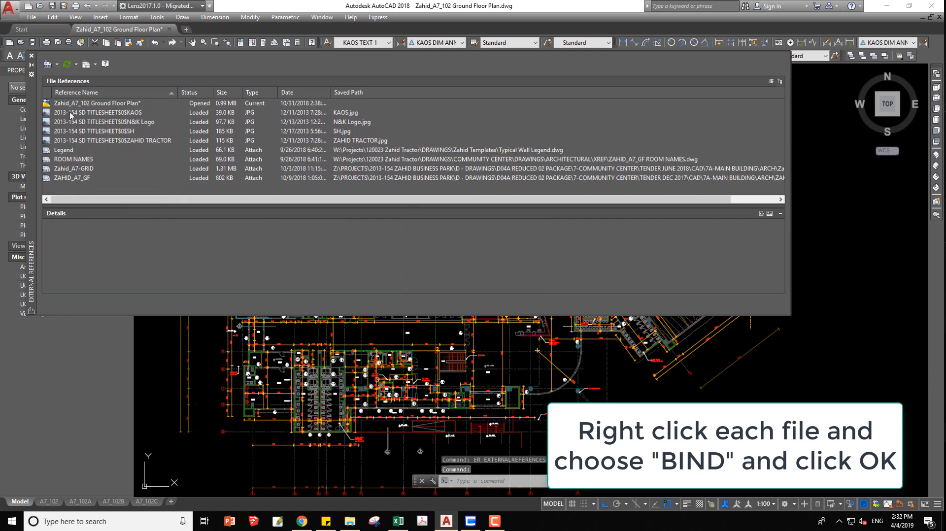
- Bind the Legend reference to the drawing using the Bind type
right_click(88, 156)
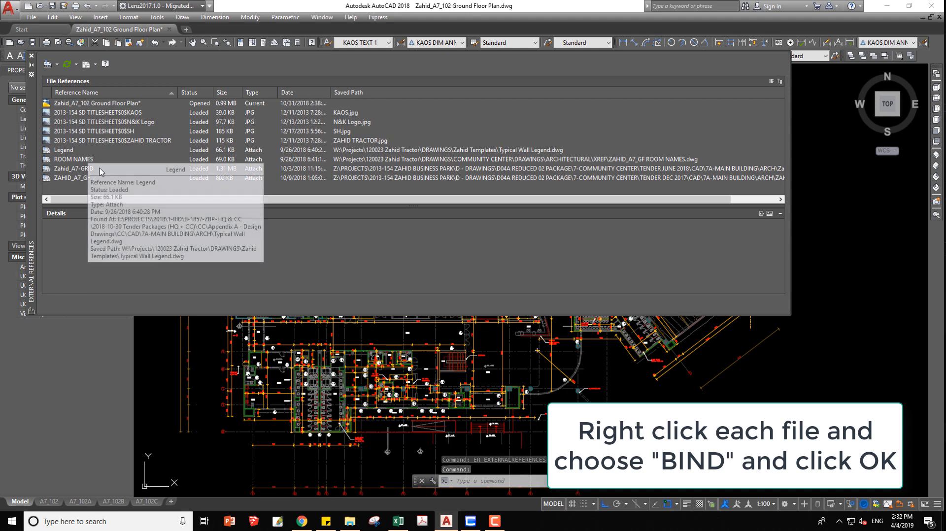
key("Escape")
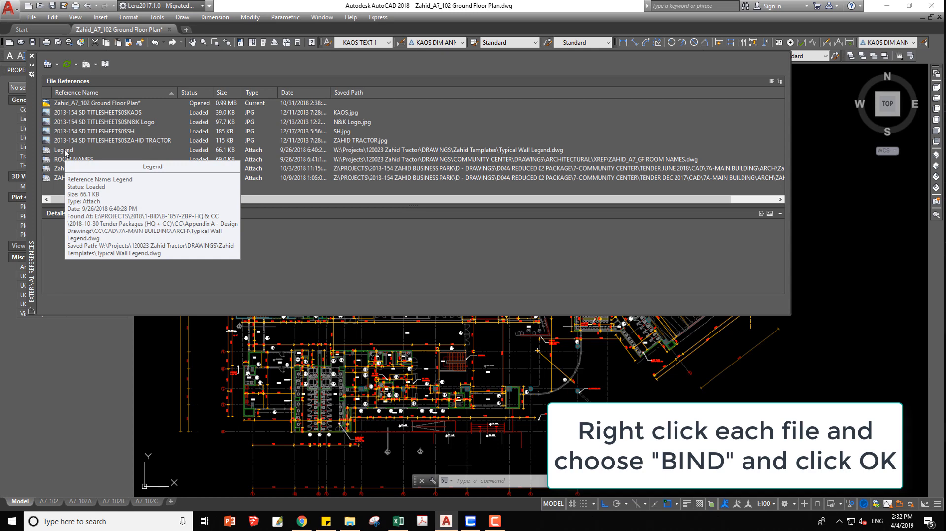
right_click(65, 151)
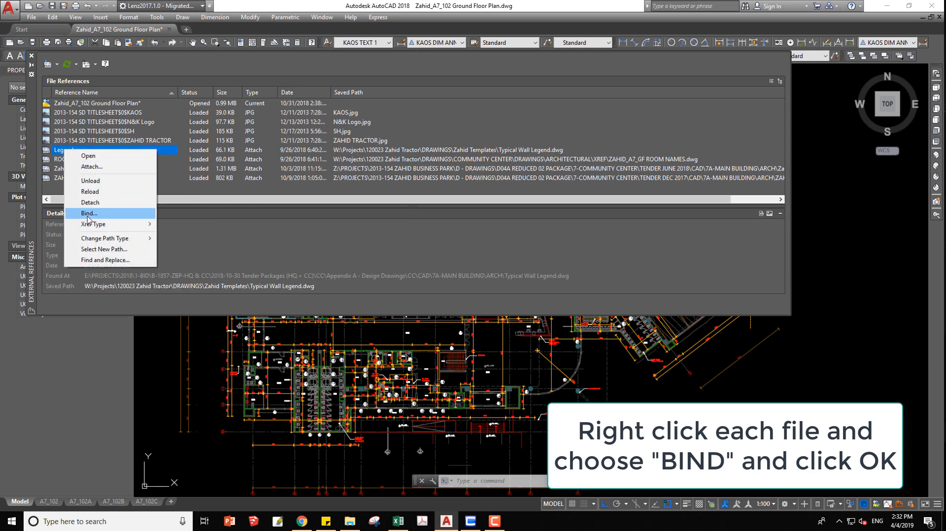
left_click(88, 213)
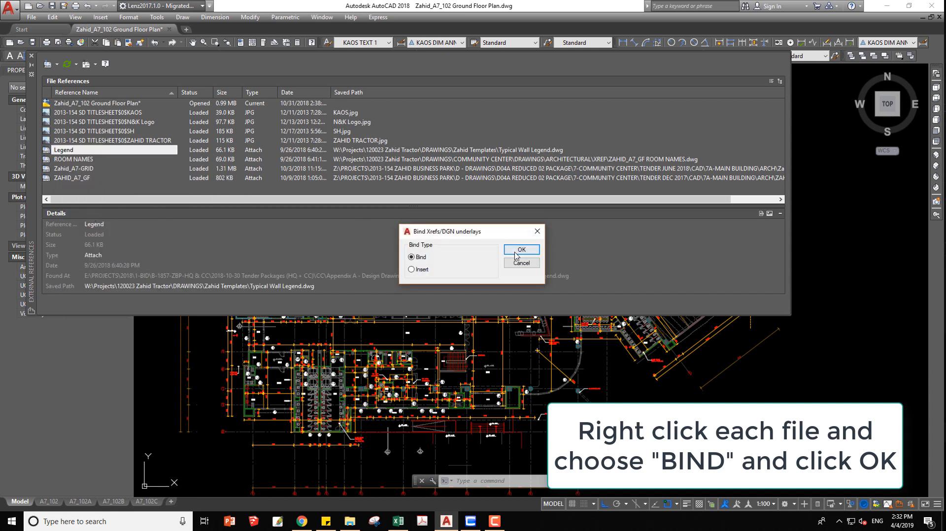
left_click(521, 250)
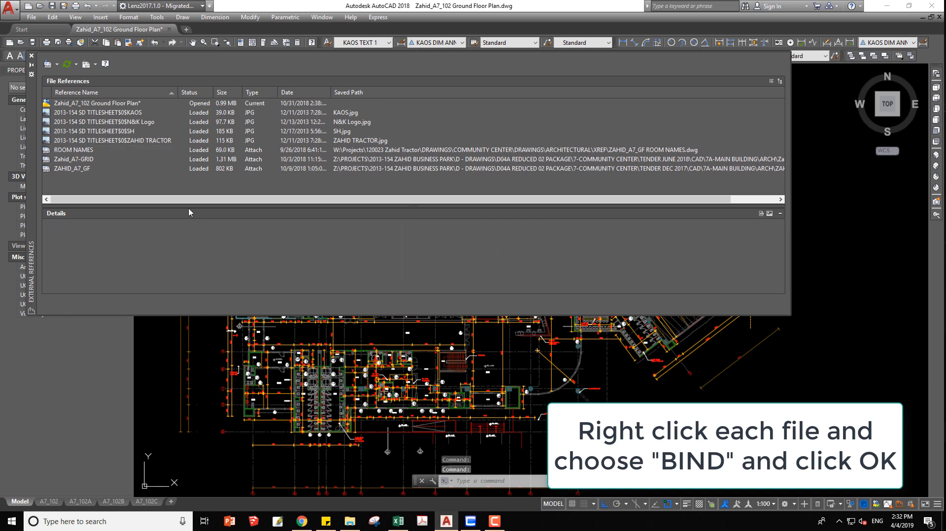
- Bind the ROOM NAMES reference to the drawing using the Bind type
left_click(77, 154)
right_click(77, 152)
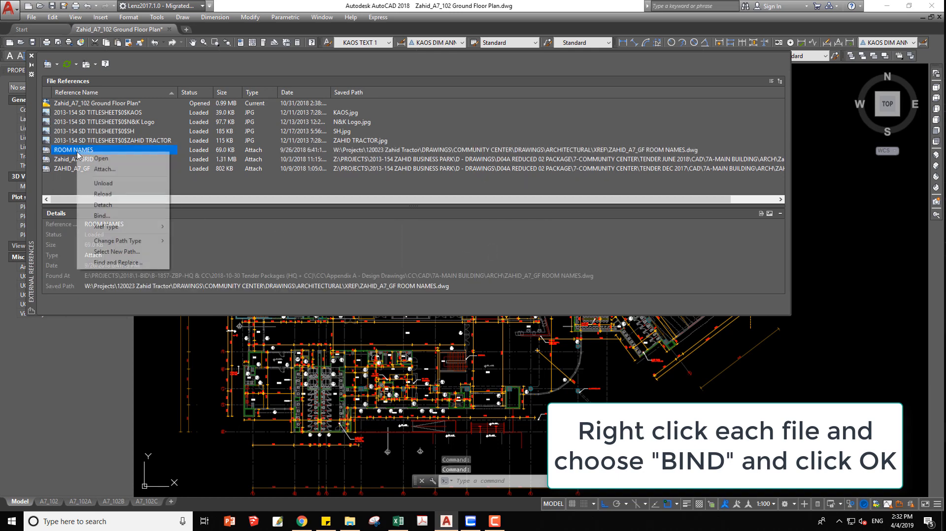
left_click(126, 218)
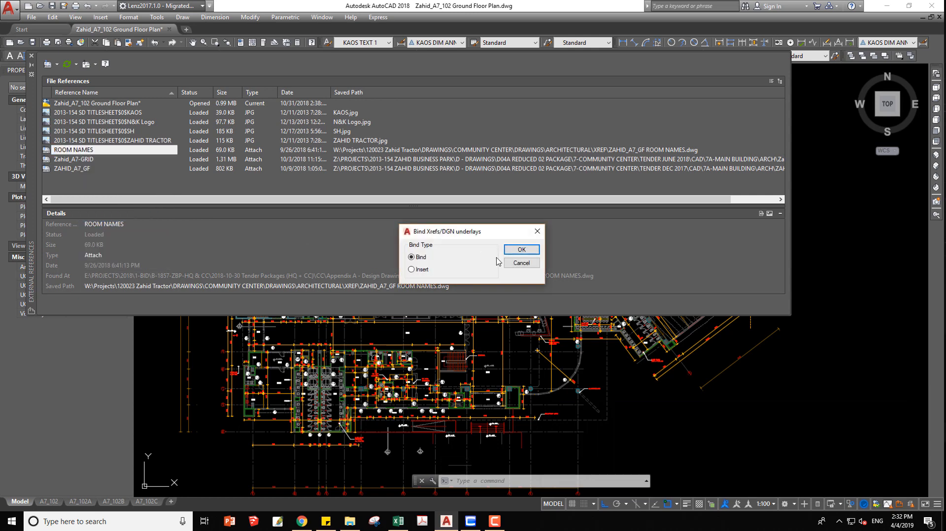
left_click(515, 253)
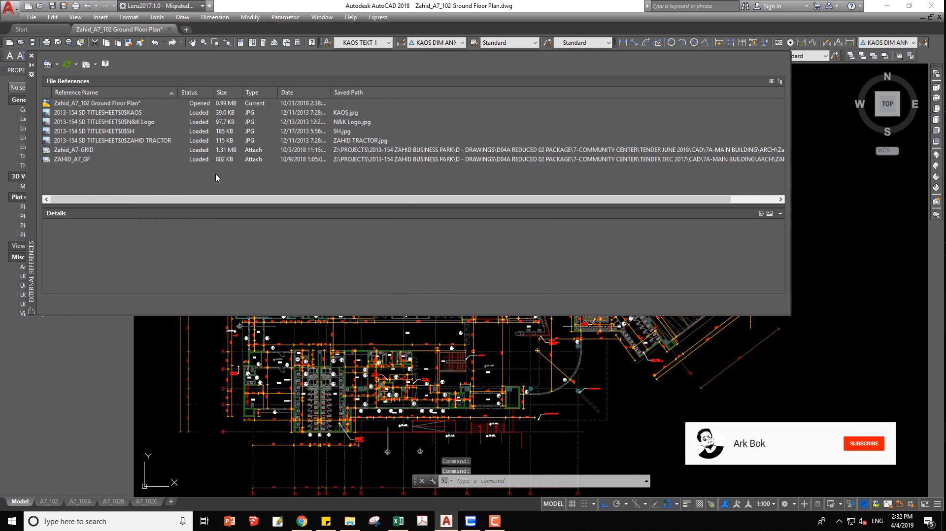
- Try to bind the nested Zahid_A7-GRID reference to the drawing
left_click(82, 153)
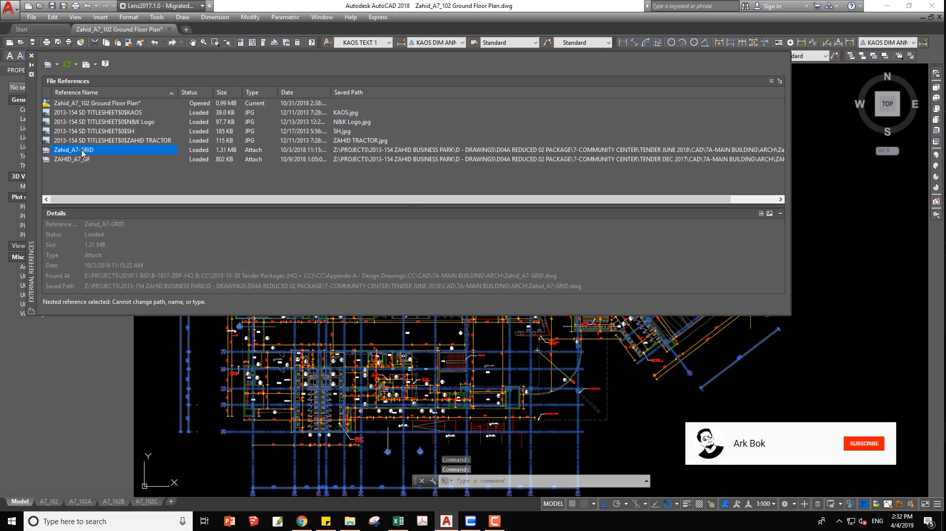
right_click(82, 152)
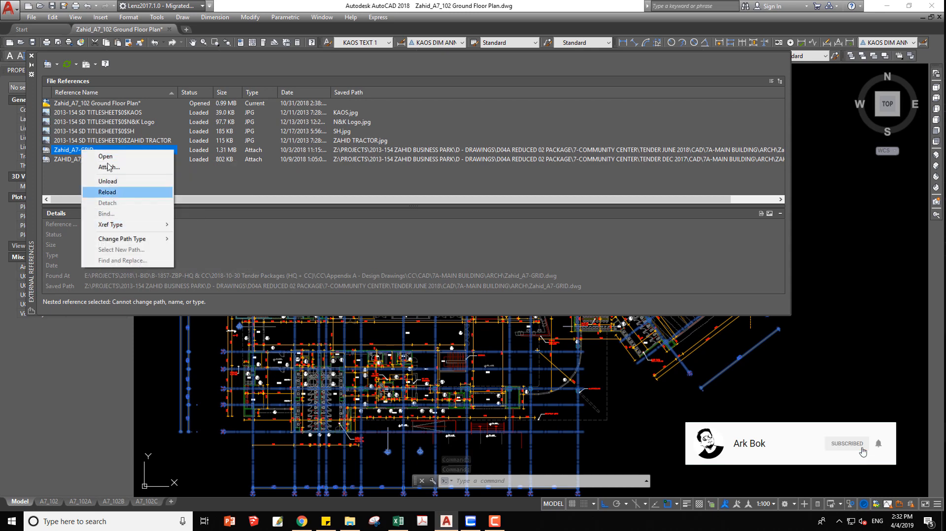
left_click(60, 154)
- Bind the ZAHID_A7_GF reference to the drawing and close the external references list
left_click(62, 161)
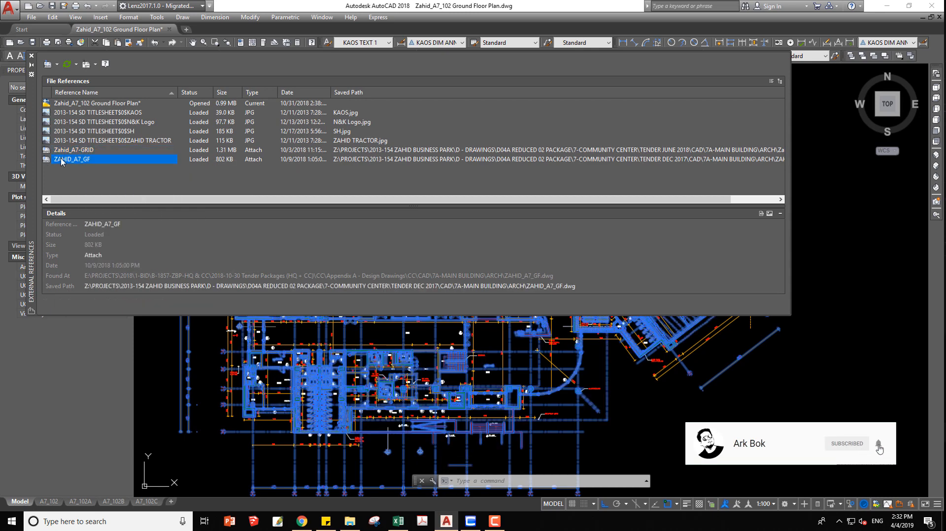
right_click(61, 162)
left_click(127, 224)
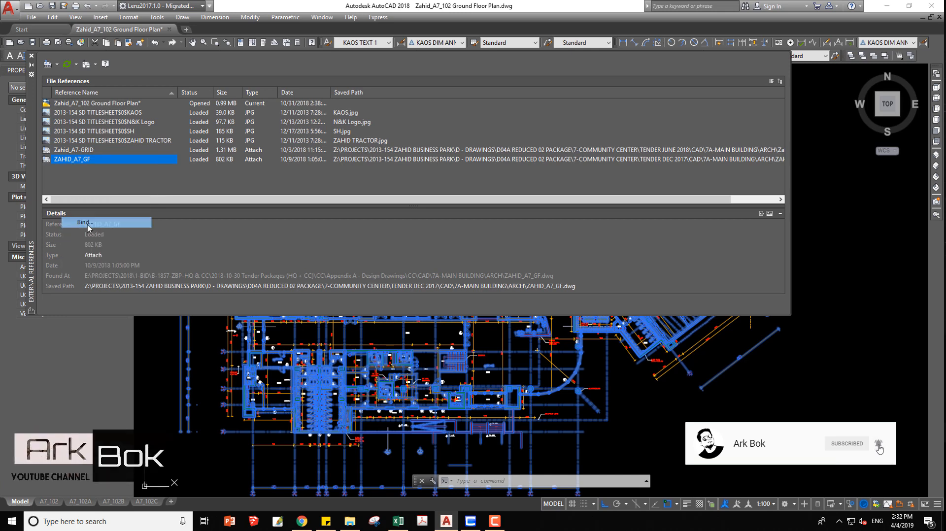
left_click(506, 251)
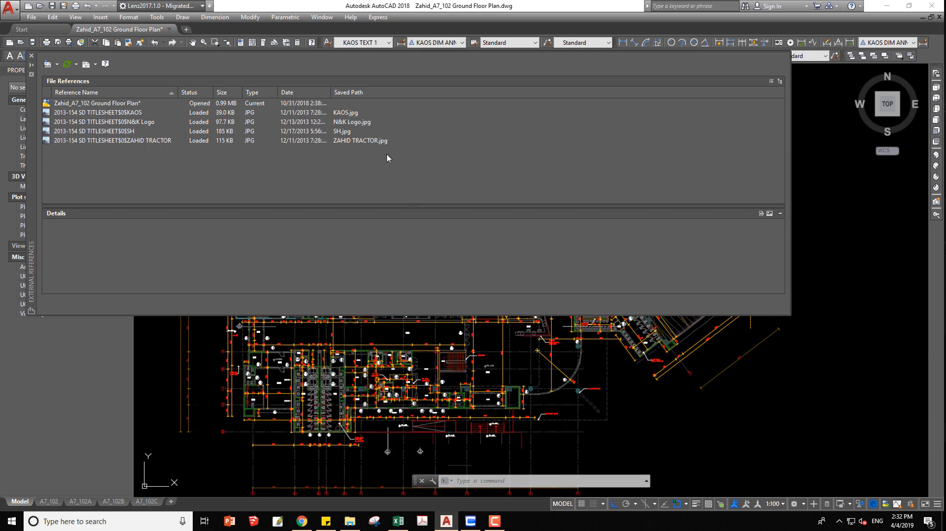
left_click(32, 59)
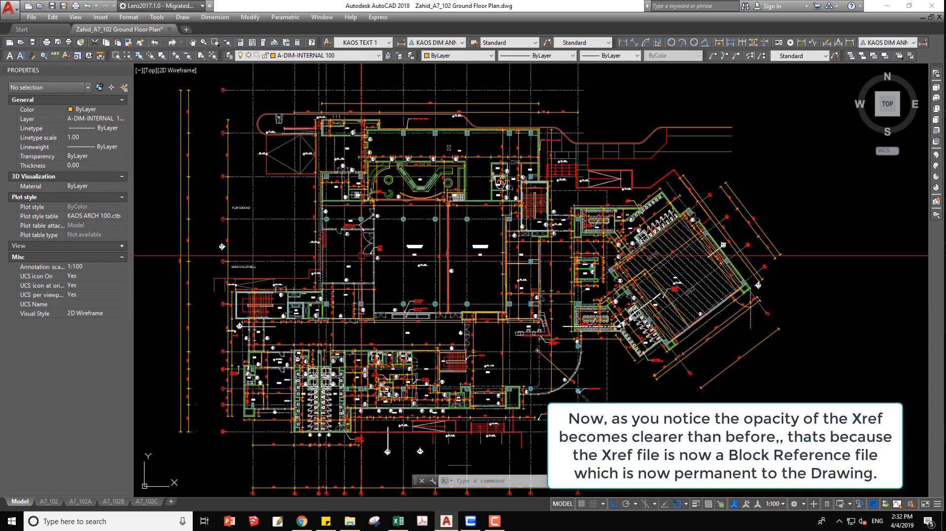
middle_click_drag(365, 256, 407, 258)
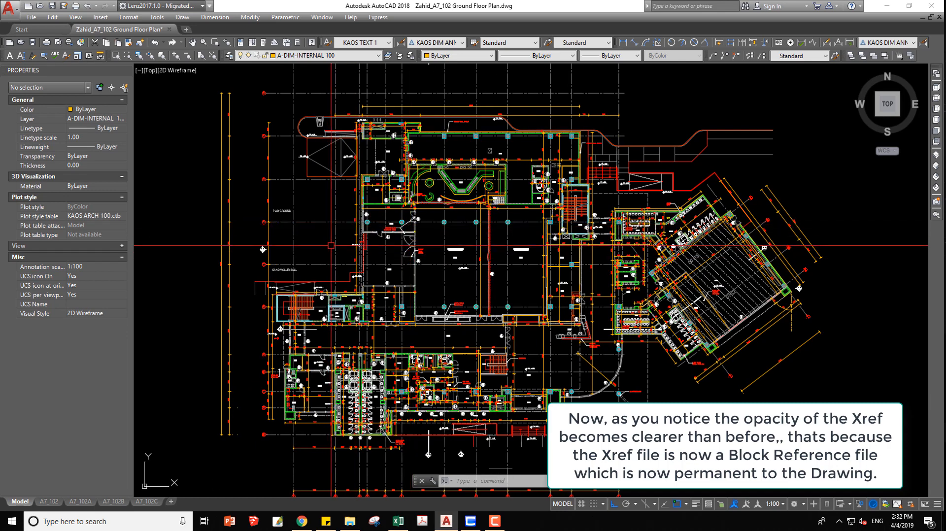
- Inspect the bound ZAHID_A7_GF plan by selecting it and checking its object type and properties, and clear the selection
scroll(346, 222, "up", 2)
left_click(344, 233)
left_click(306, 208)
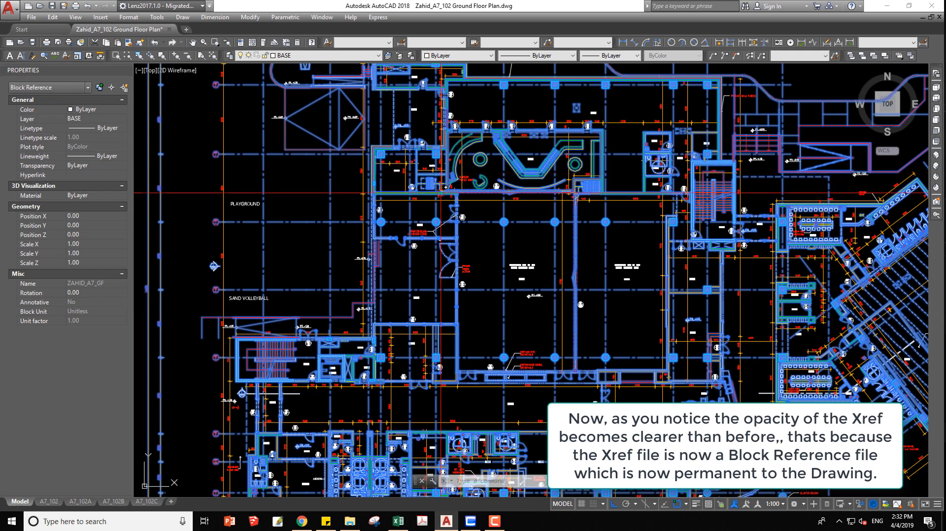
left_click(487, 201)
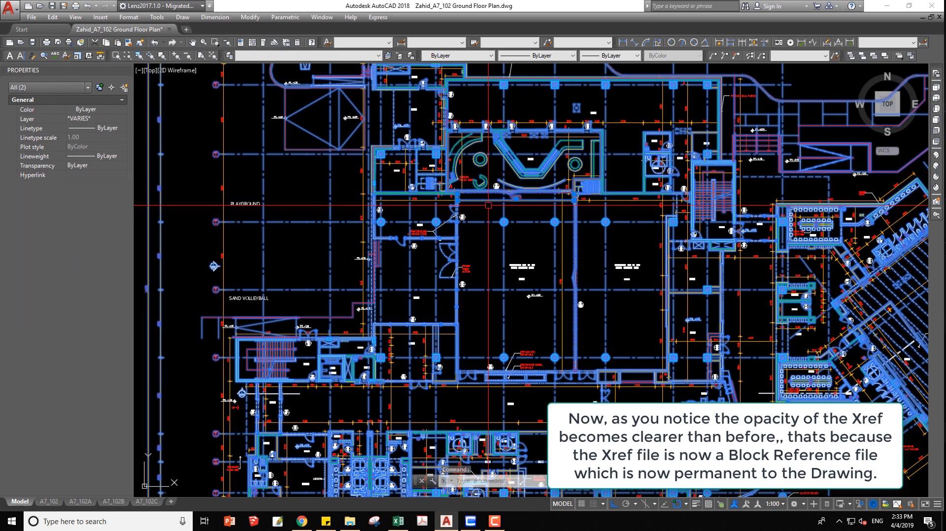
key("Escape")
left_click(484, 222)
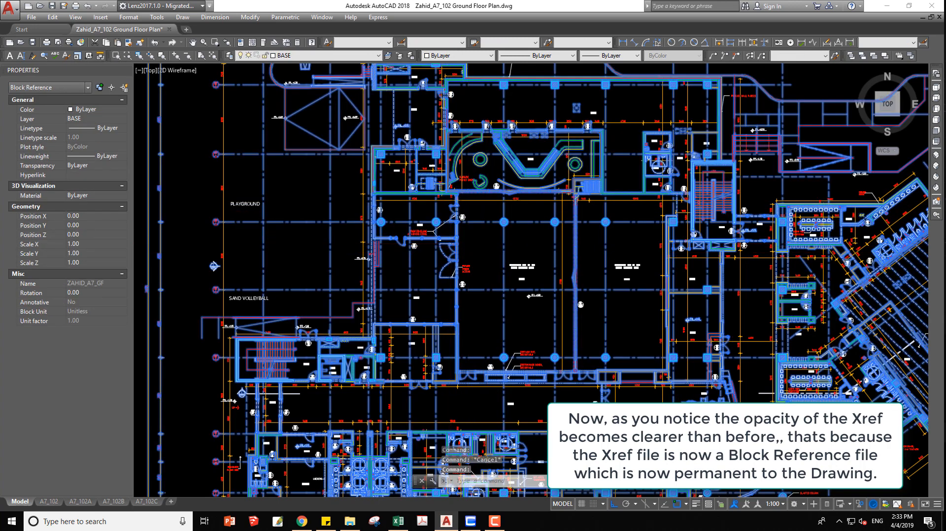
scroll(468, 243, "down", 5)
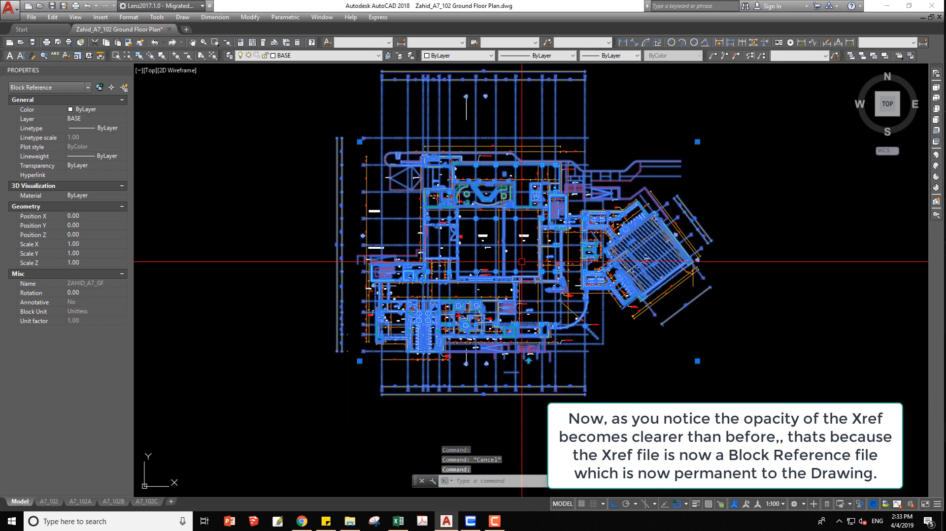
key("Escape")
scroll(527, 242, "up", 3)
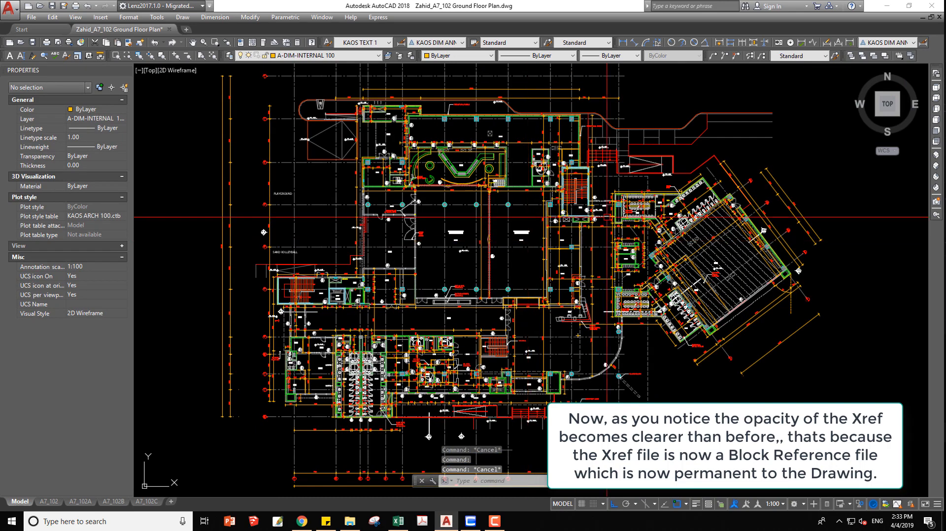
left_click(504, 247)
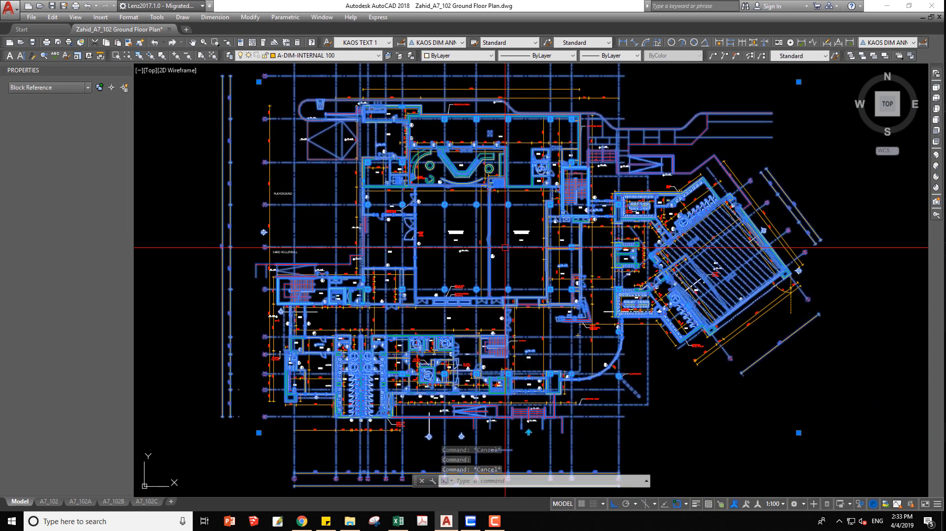
right_click(502, 247)
key("Escape")
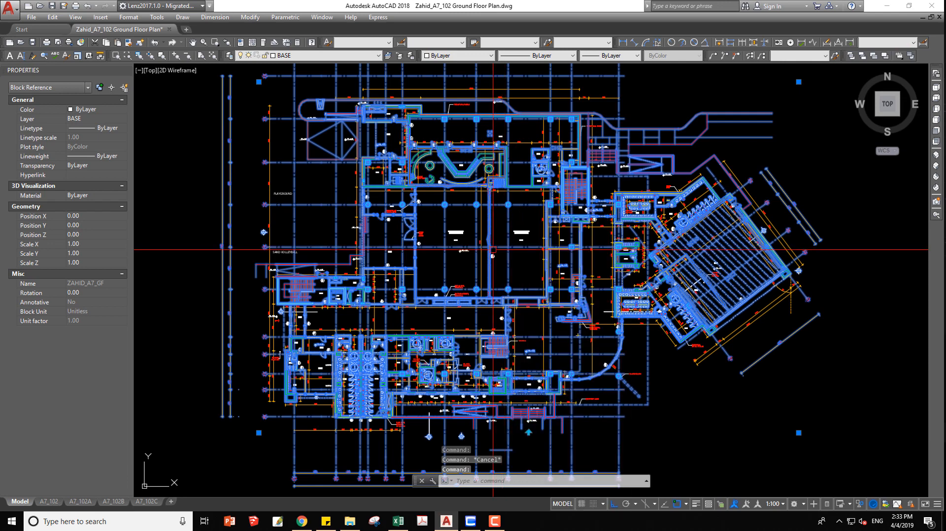
key("Escape")
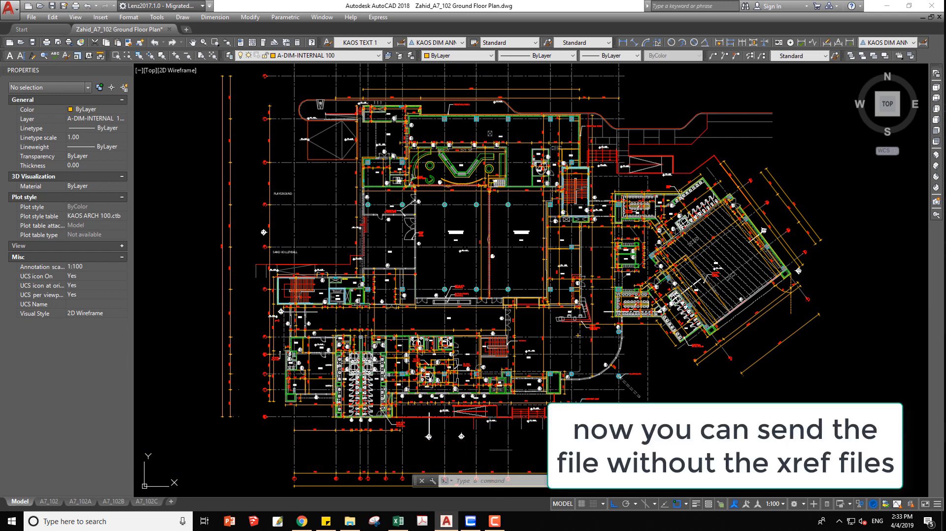
- Save the Zahid_A7_102 Ground Floor Plan drawing with its bound references
key("ctrl+s")
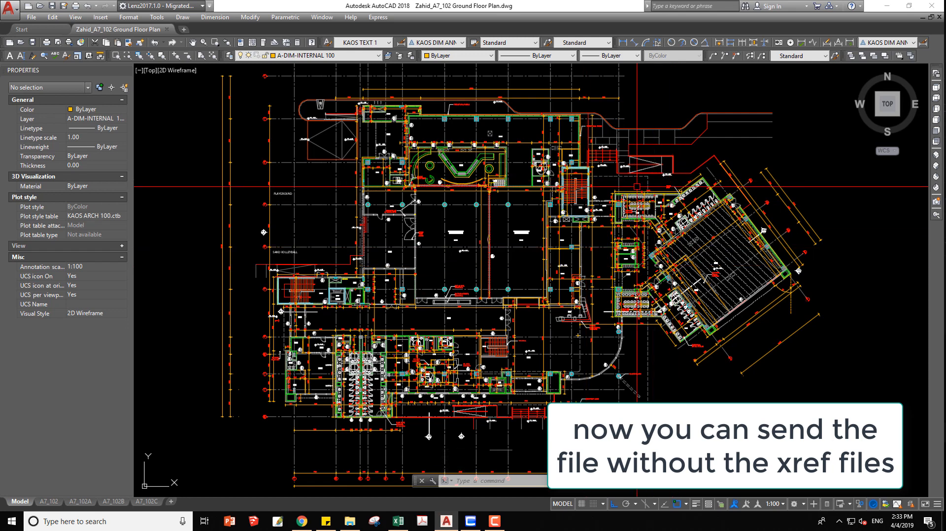
mouse_move(604, 211)
middle_mouse_down()
mouse_move(611, 252)
mouse_move(597, 235)
middle_mouse_up()
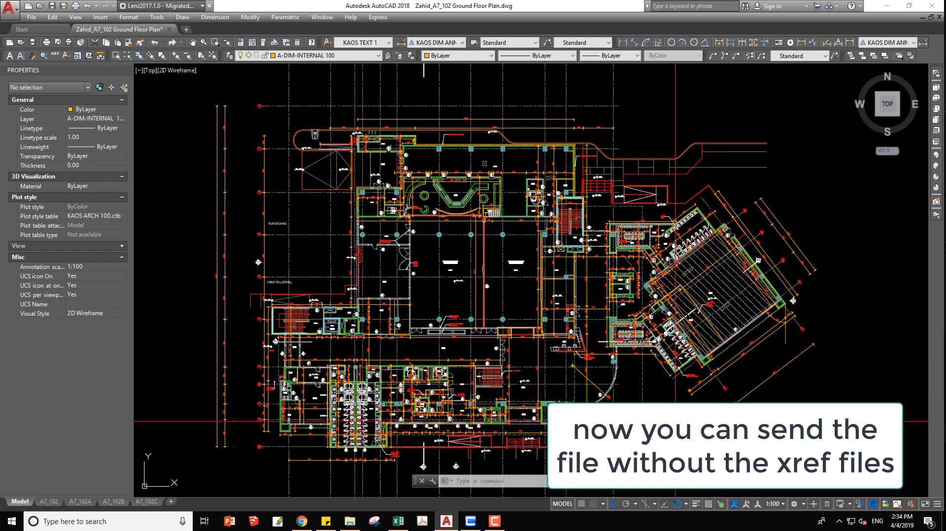
- Recheck the bound floor plan by selecting its linework at several places, clearing the selection each time
left_click(349, 197)
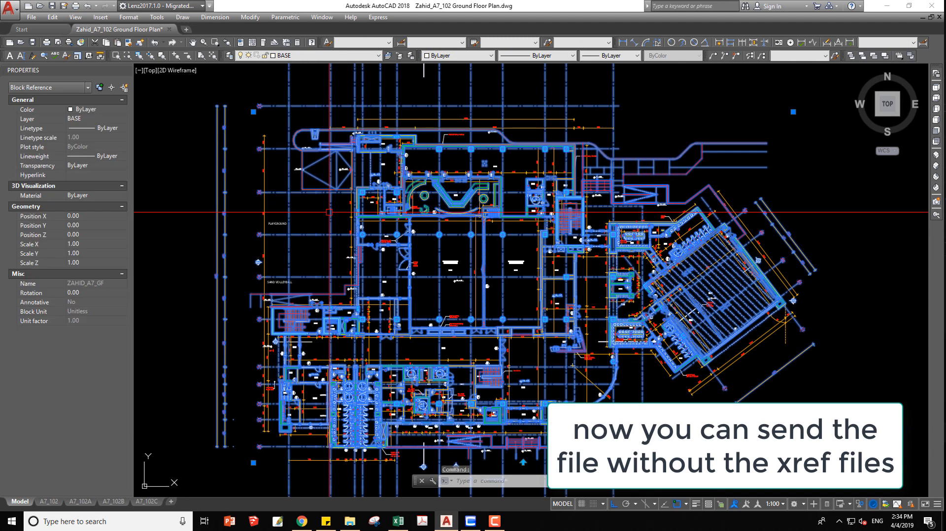
key("Escape")
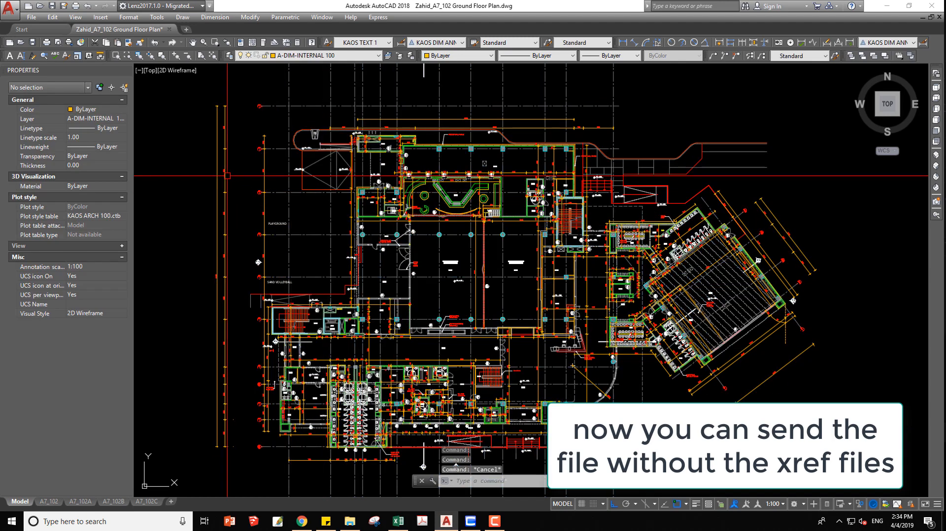
left_click(225, 176)
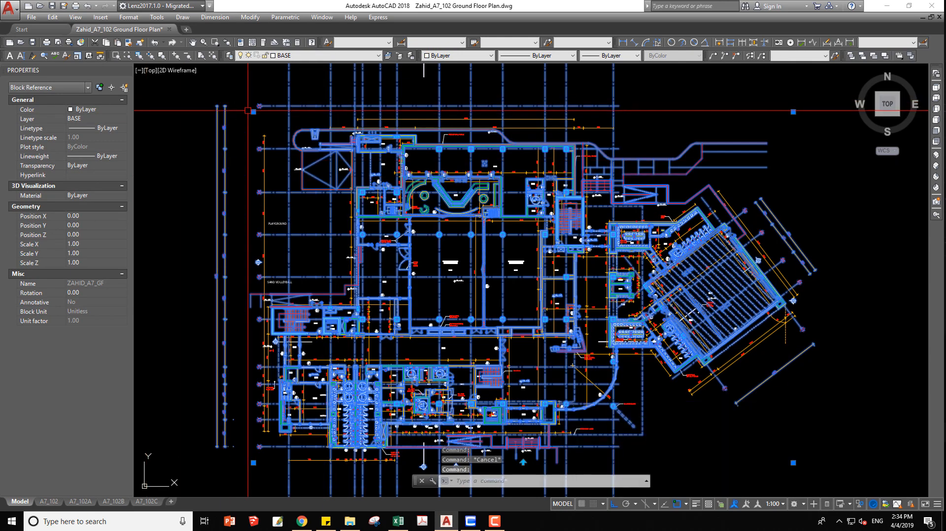
key("Escape")
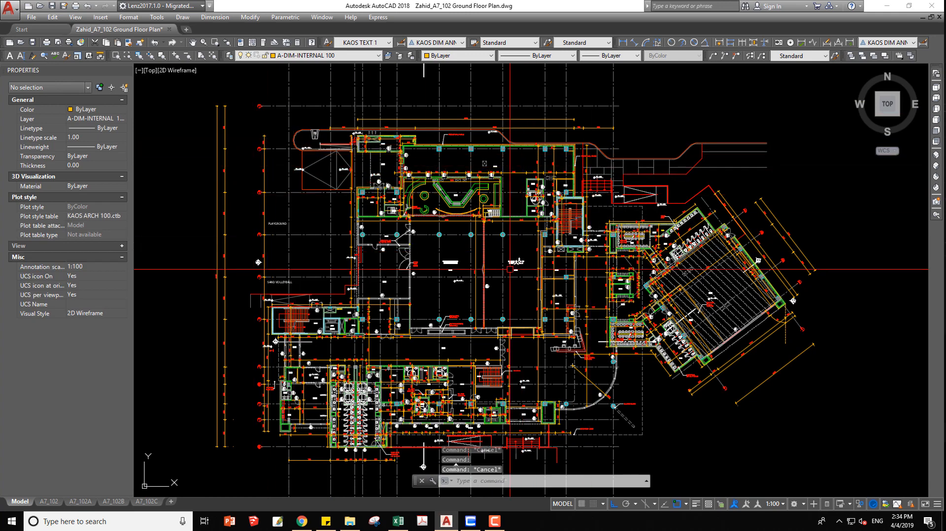
left_click(717, 269)
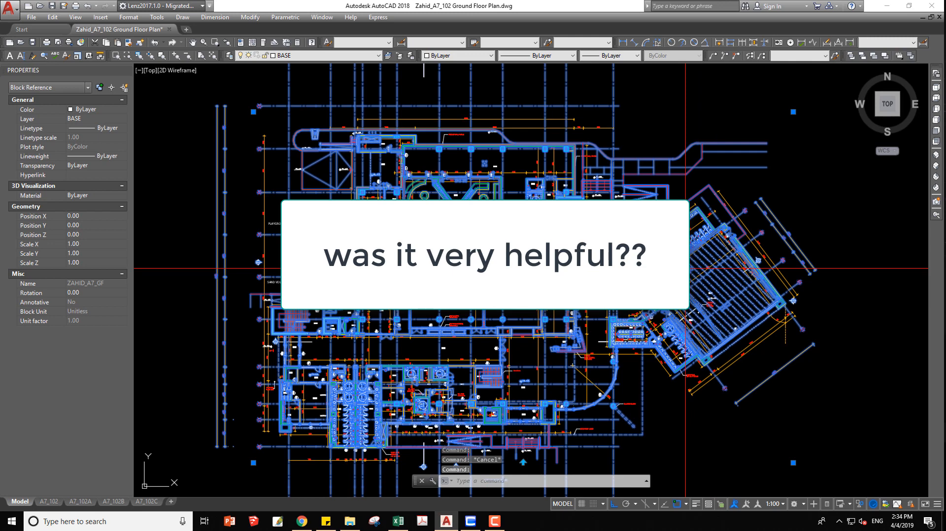
key("Escape")
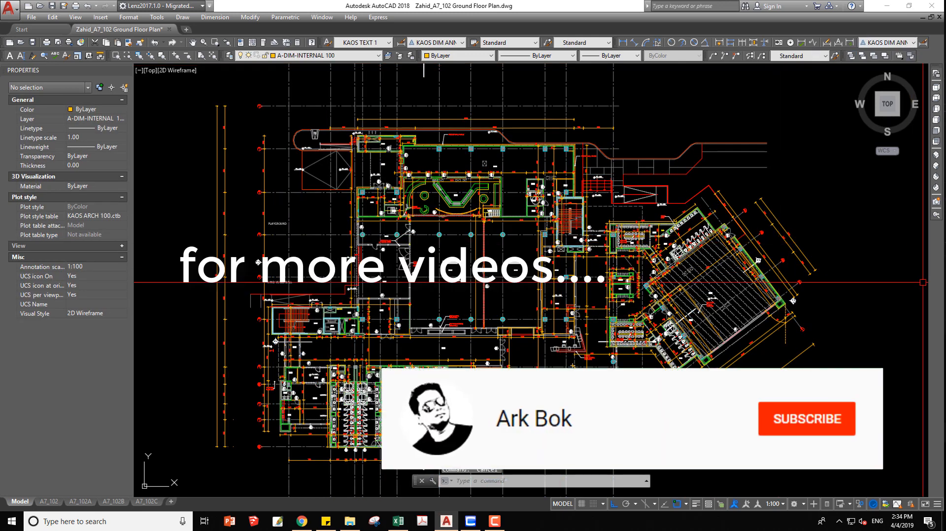